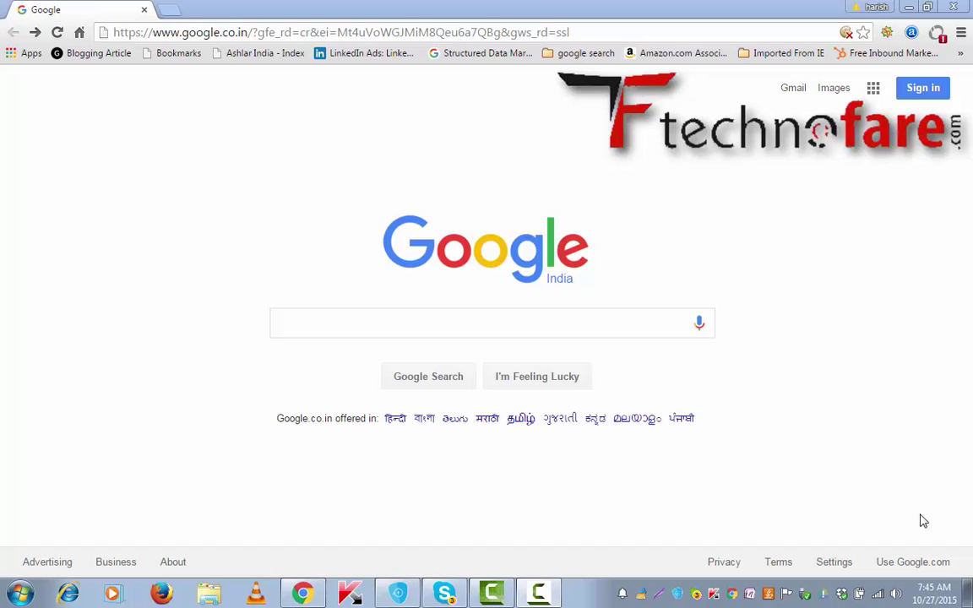
- Go from the Google homepage to the Apps page and bring up Chrome's main menu
left_click(21, 56)
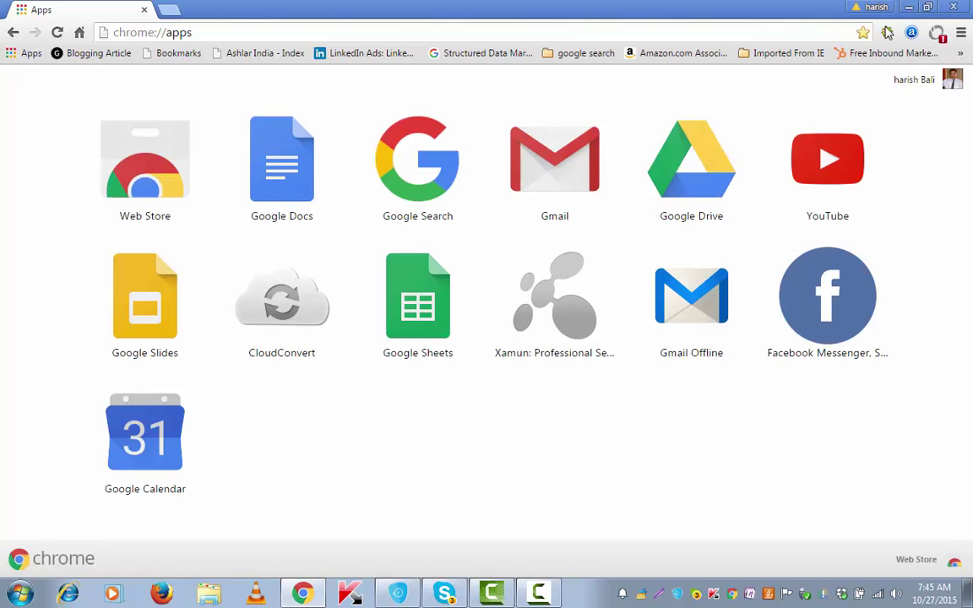
left_click(970, 35)
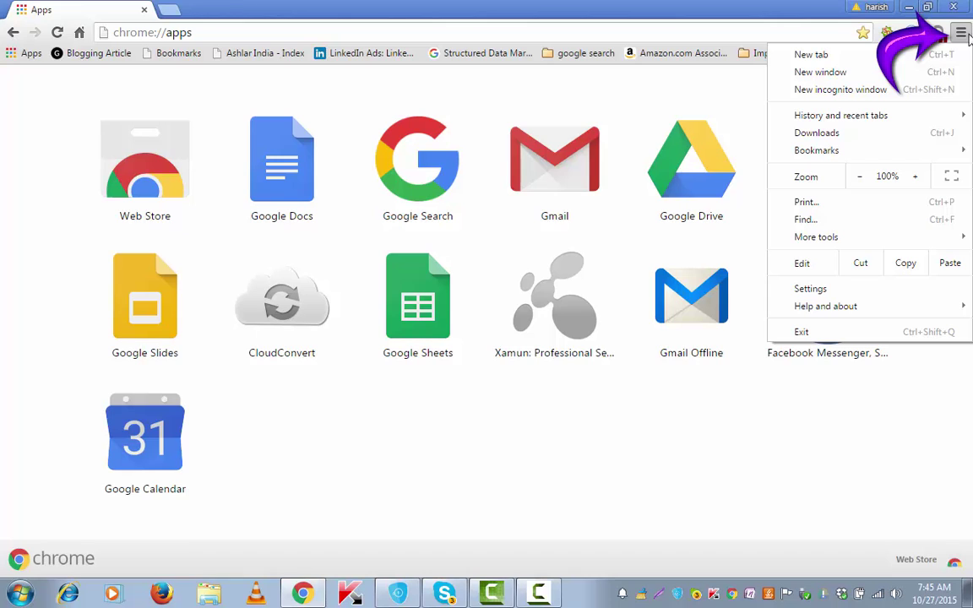
- Go from Settings' Get themes to the Web Store themes grid, scrolled to Lone Tree
left_click(838, 291)
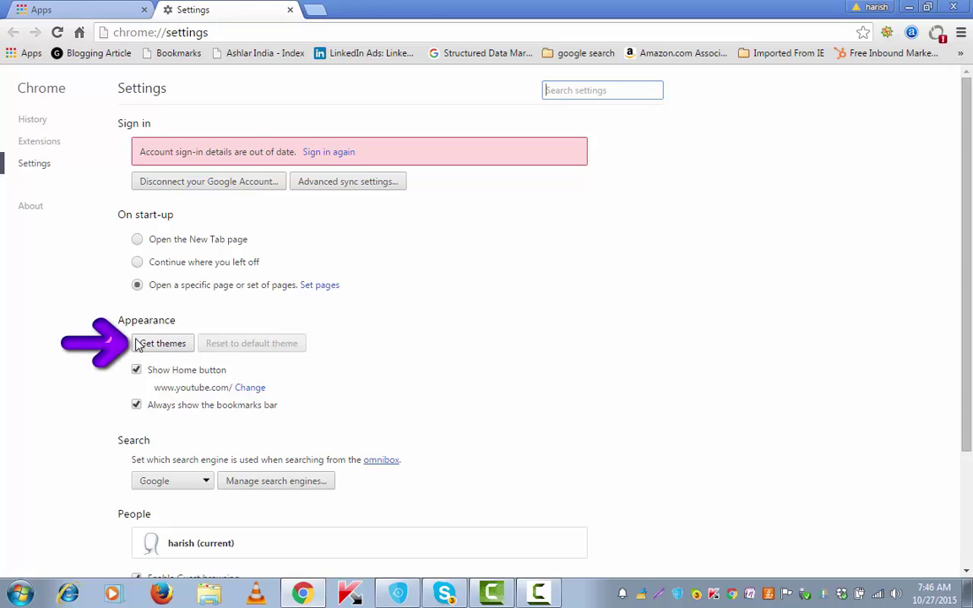
left_click(178, 353)
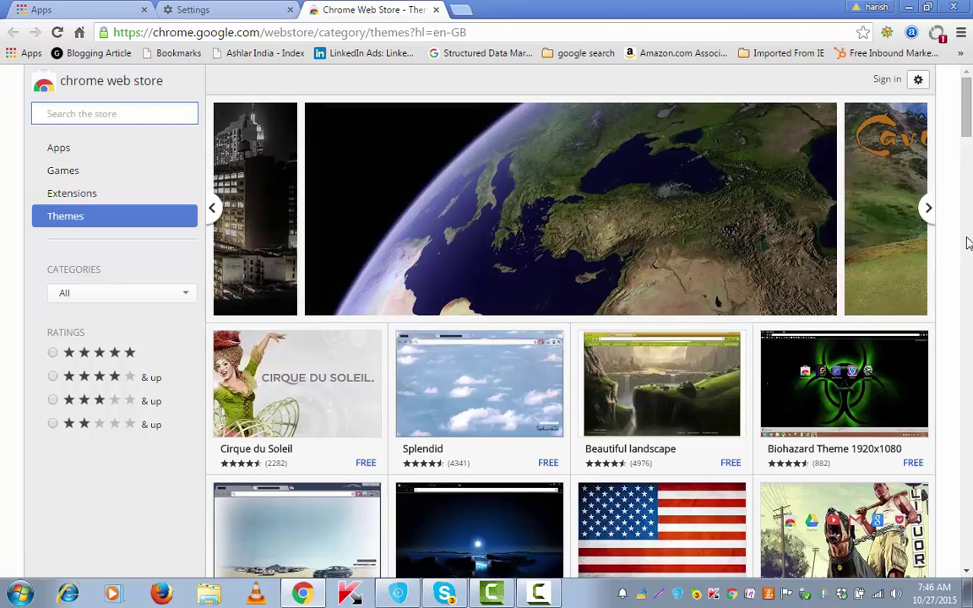
mouse_move(969, 135)
left_mouse_down()
mouse_move(962, 223)
mouse_move(971, 267)
left_mouse_up()
mouse_move(296, 312)
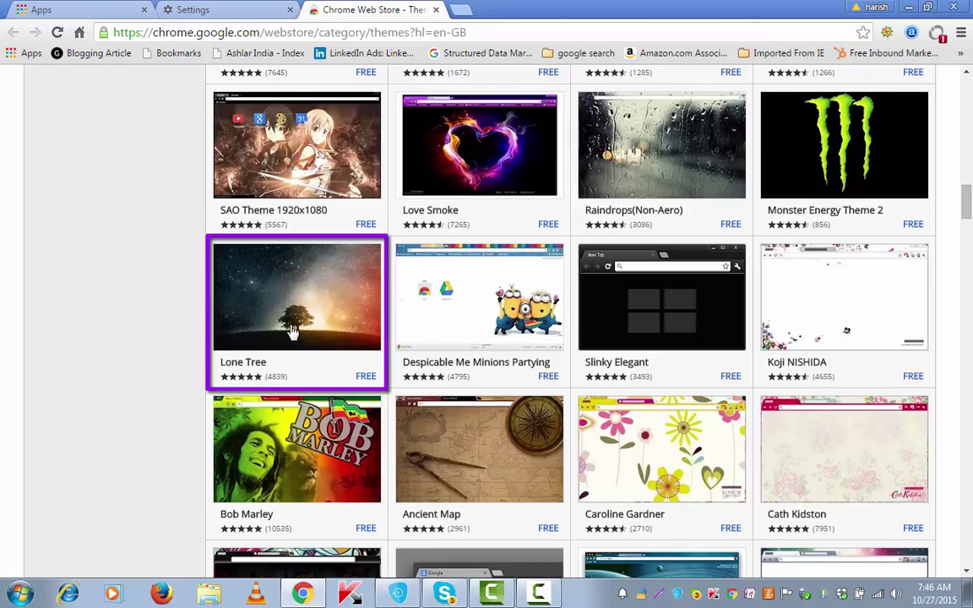
- Install the Lone Tree theme, preview it in a new tab, then close Chrome
left_click(292, 322)
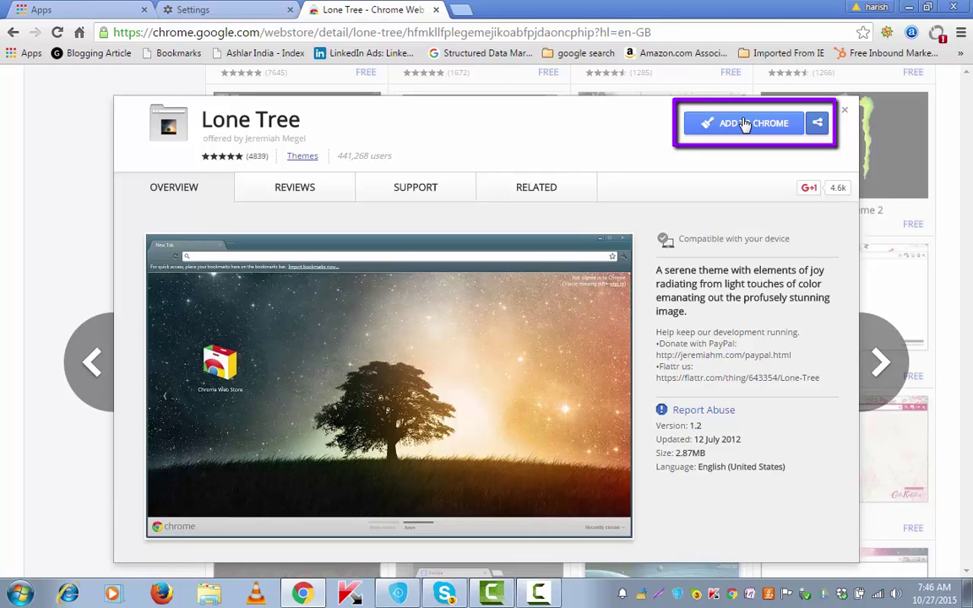
left_click(743, 123)
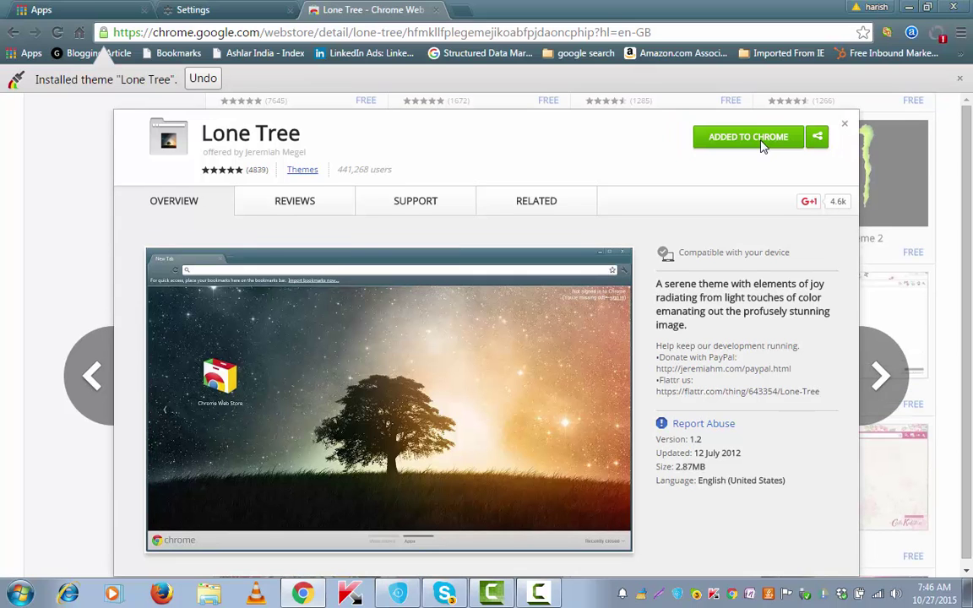
key("ctrl+t")
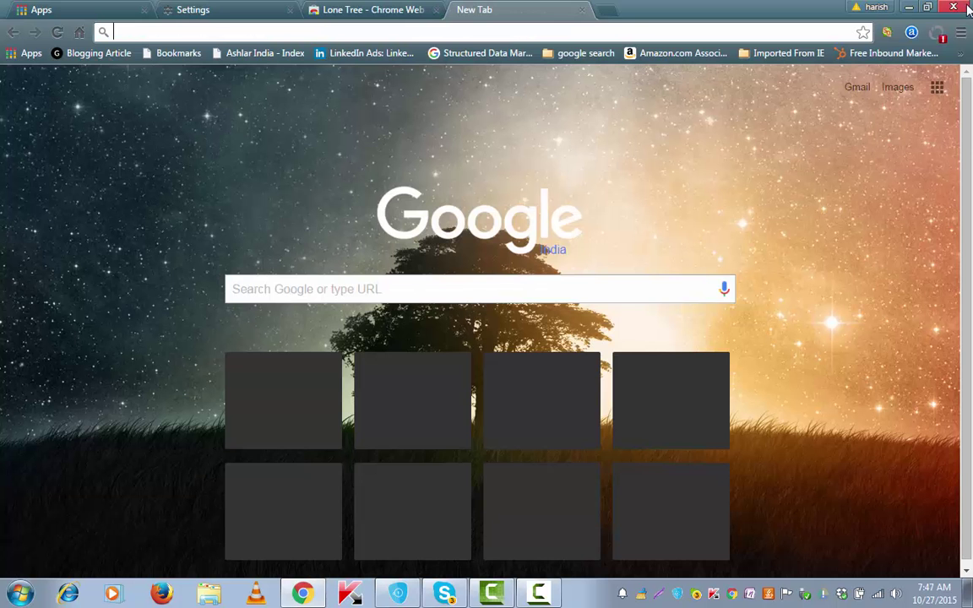
left_click(963, 7)
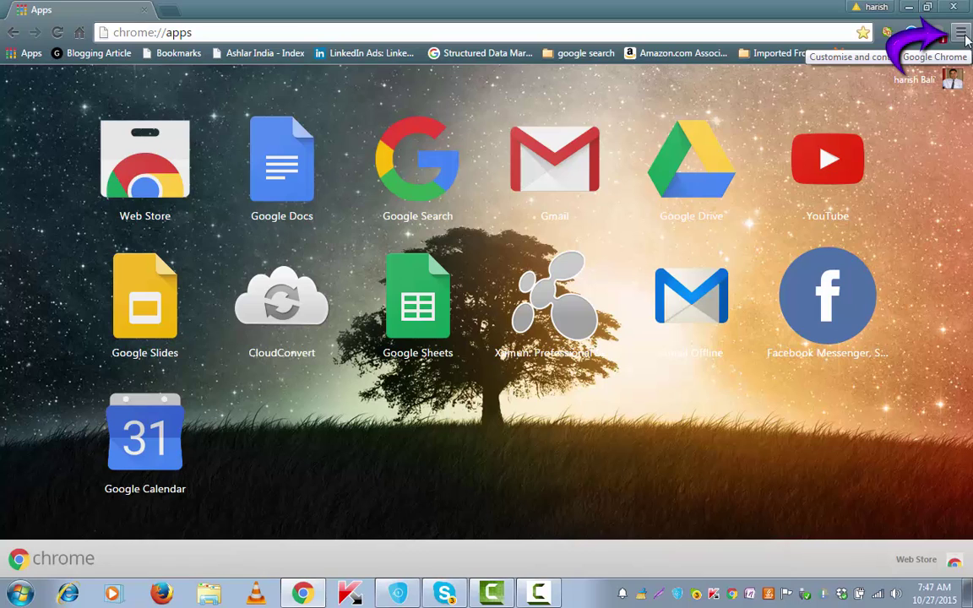
- Reset Chrome's theme to the default from Settings
left_click(961, 34)
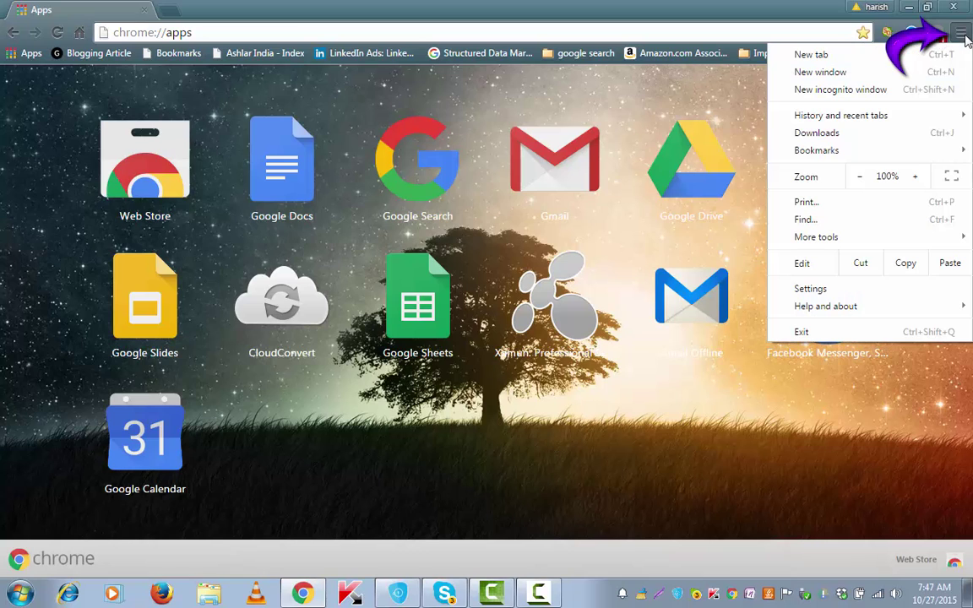
left_click(845, 296)
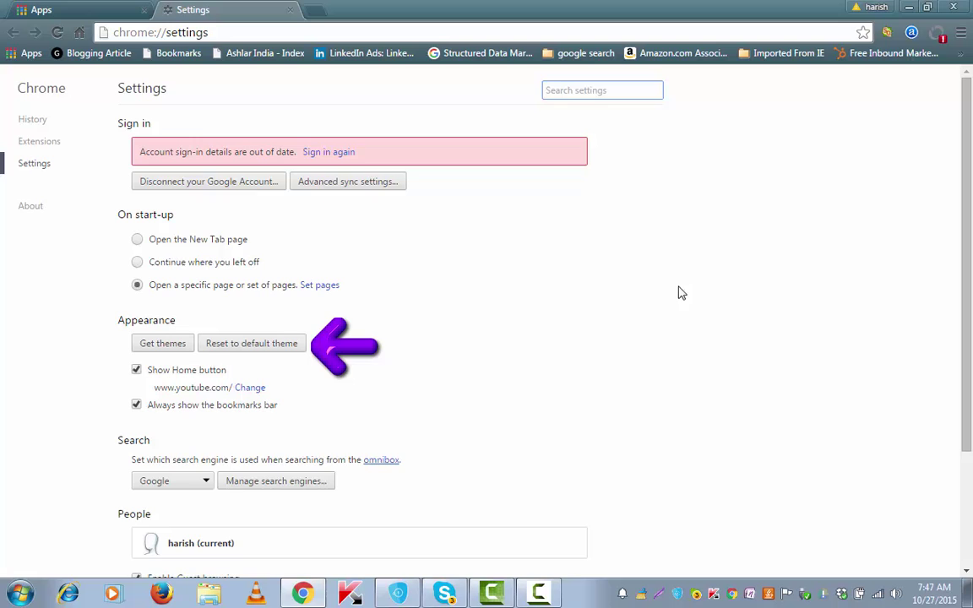
left_click(283, 348)
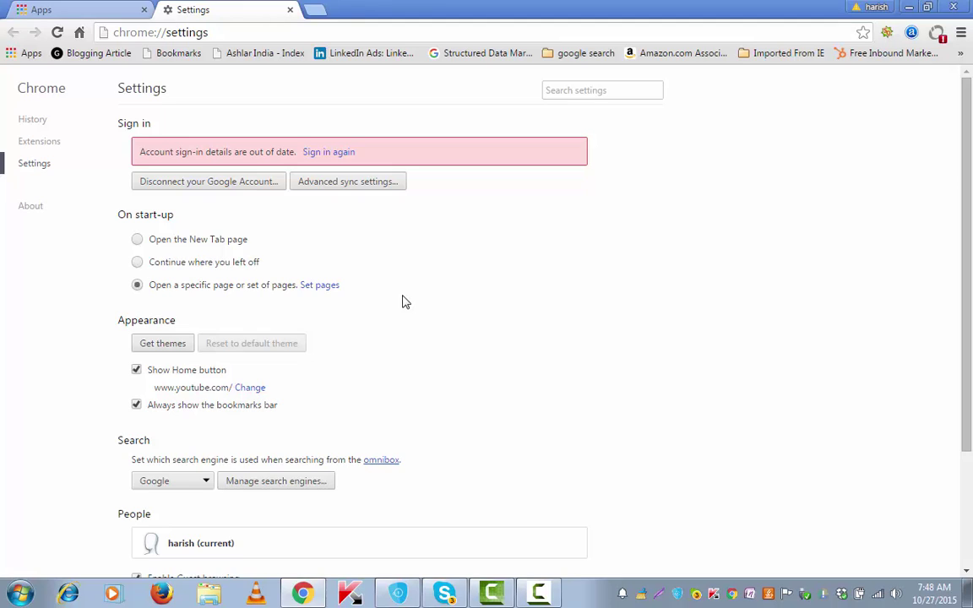
- Minimize Chrome and preview himalaya.jpg from the desktop, then close the viewer
left_click(908, 7)
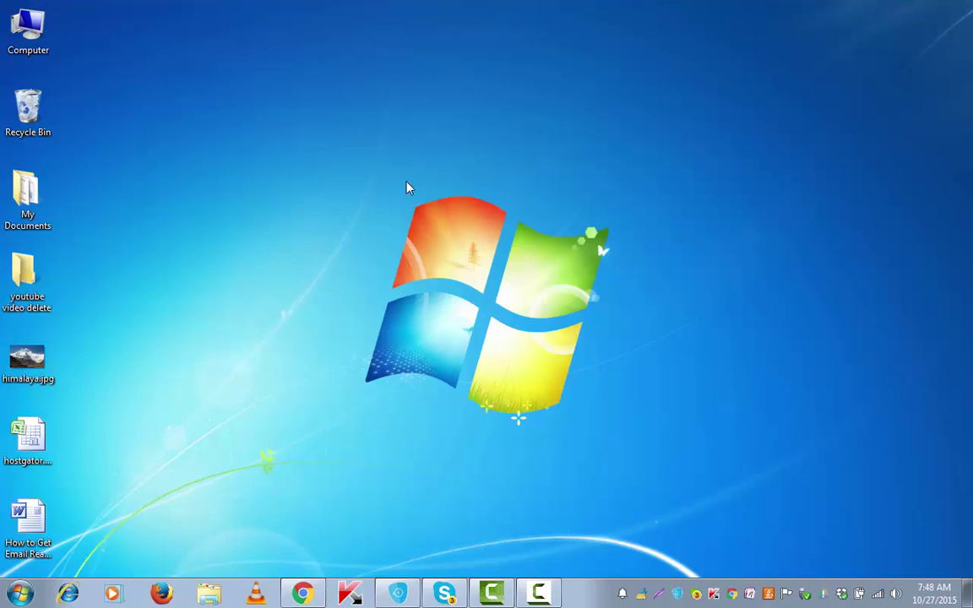
double_click(49, 372)
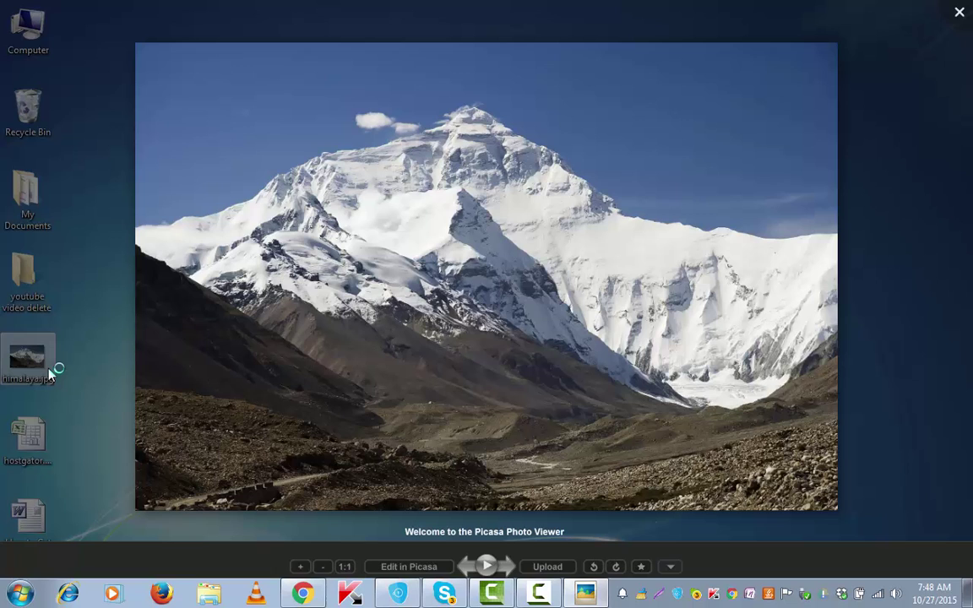
left_click(49, 372)
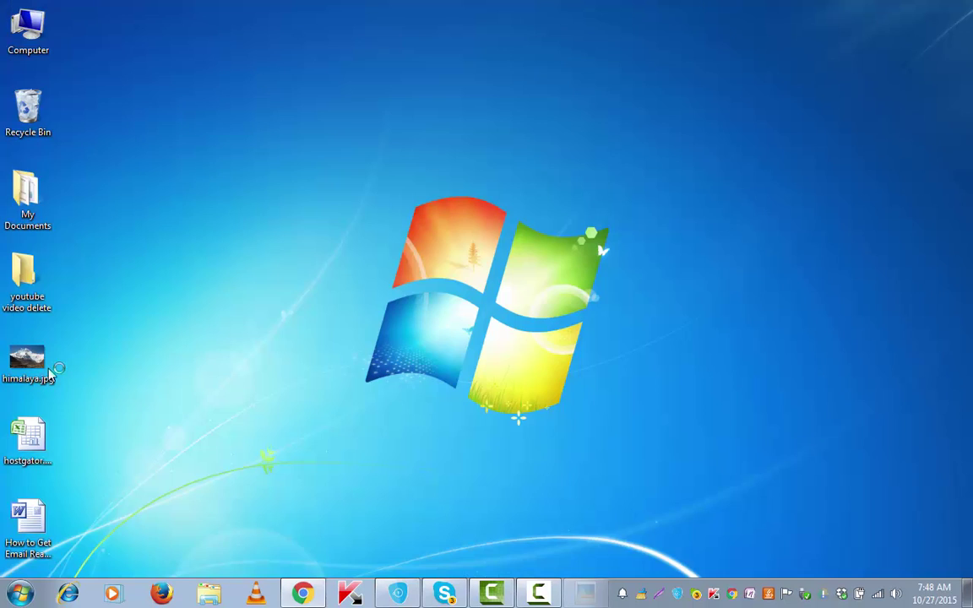
- Restore Chrome and open the Extensions page via Settings, scrolled to the list's end
left_click(301, 594)
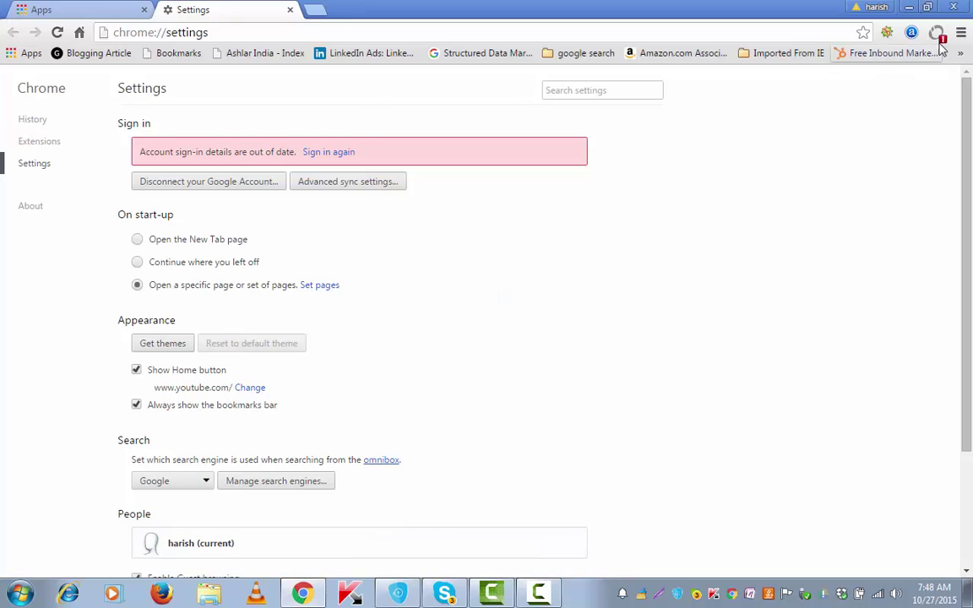
left_click(962, 33)
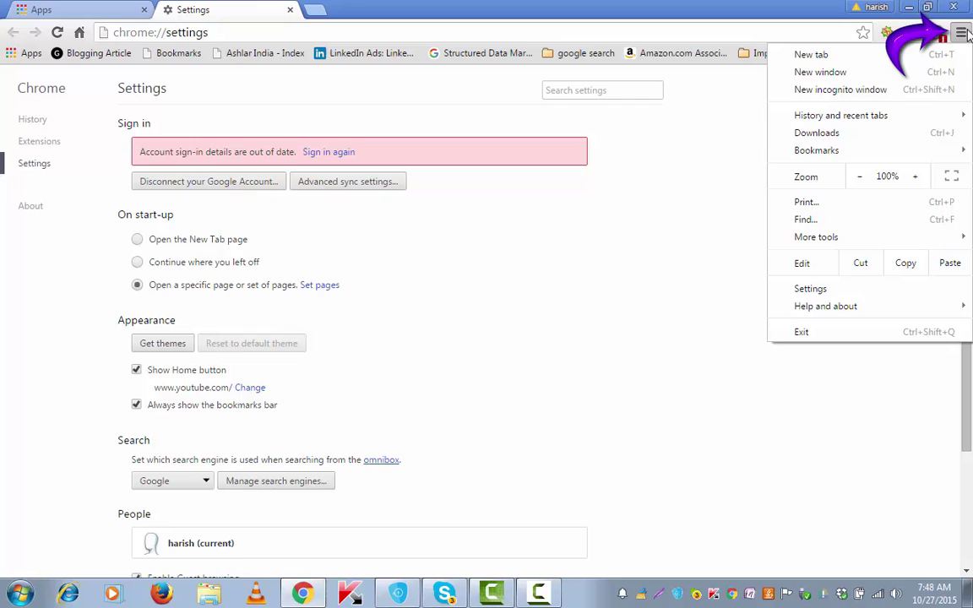
left_click(851, 292)
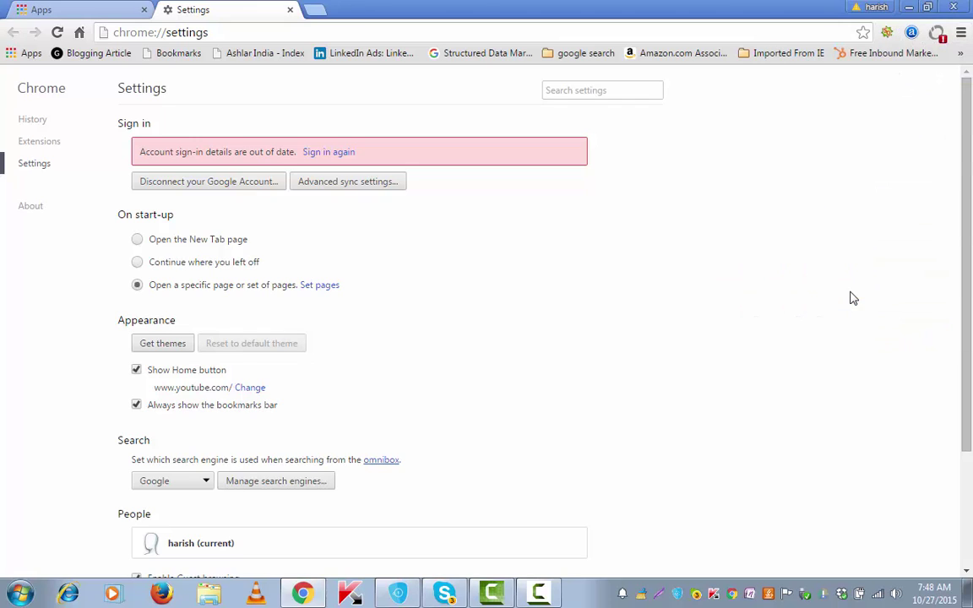
left_click(38, 150)
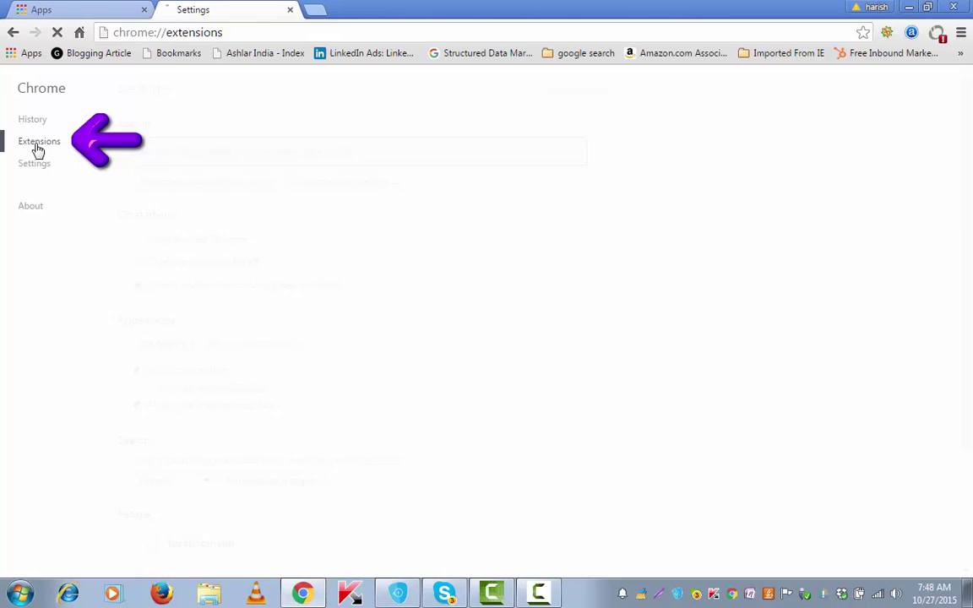
left_click_drag(968, 135, 970, 533)
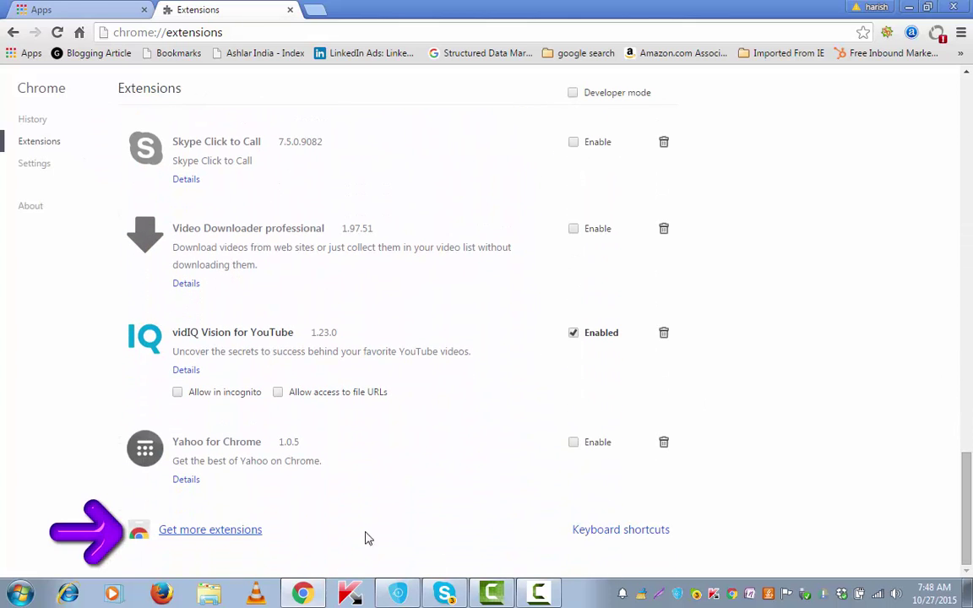
- Search the Web Store for 'theme cre' and add the Theme Creator app
left_click(246, 535)
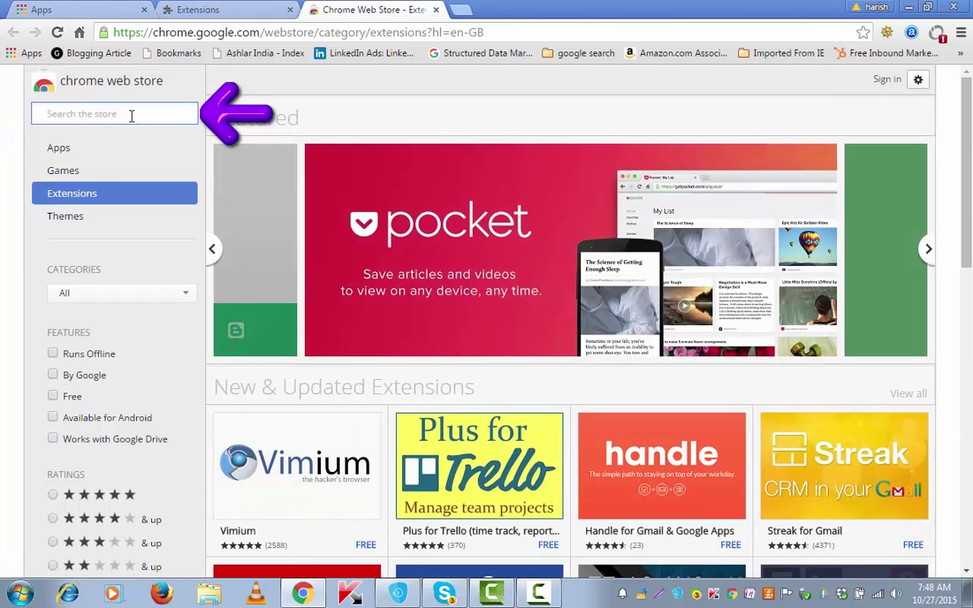
type("th")
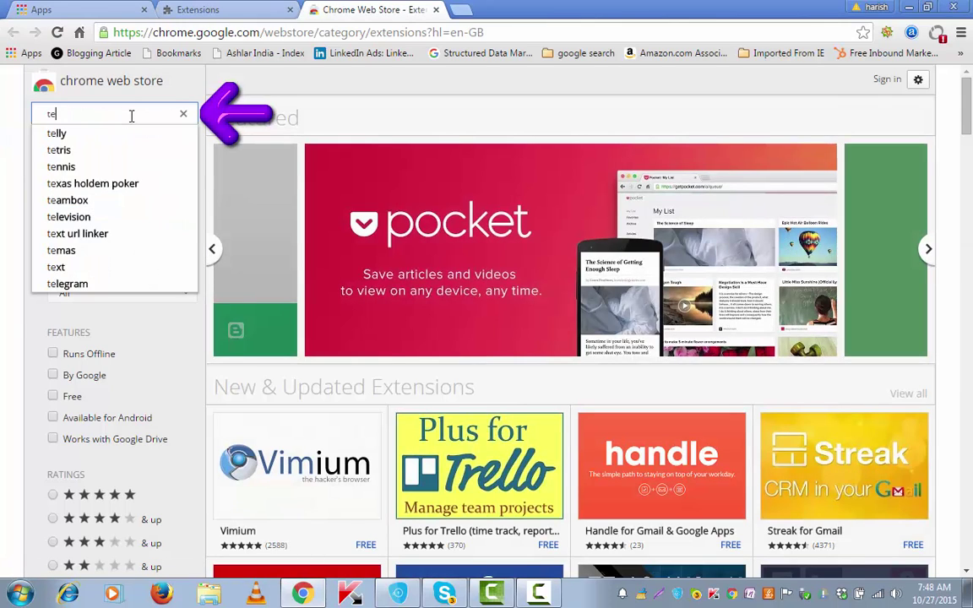
type("eme cre")
left_click(118, 133)
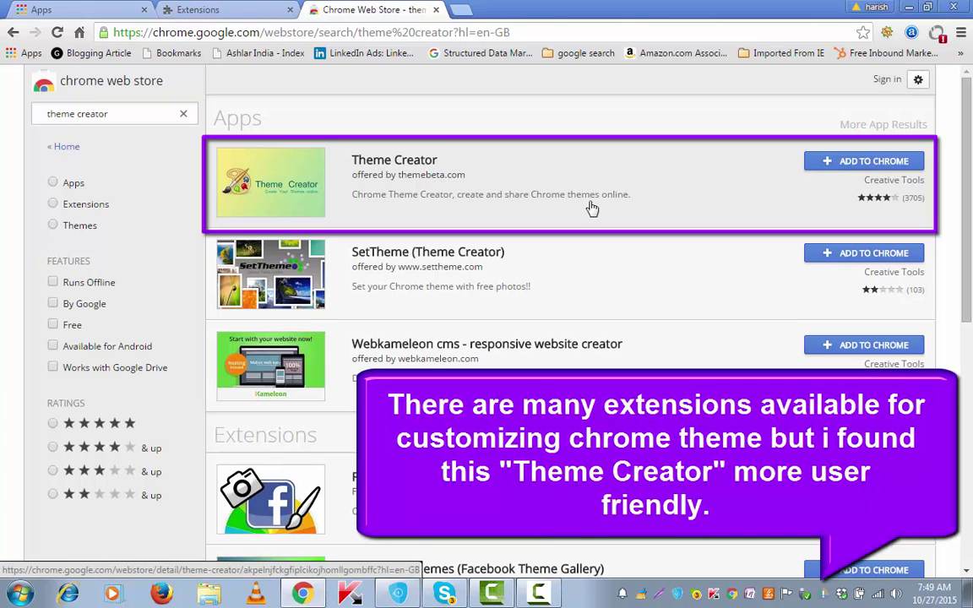
left_click(871, 166)
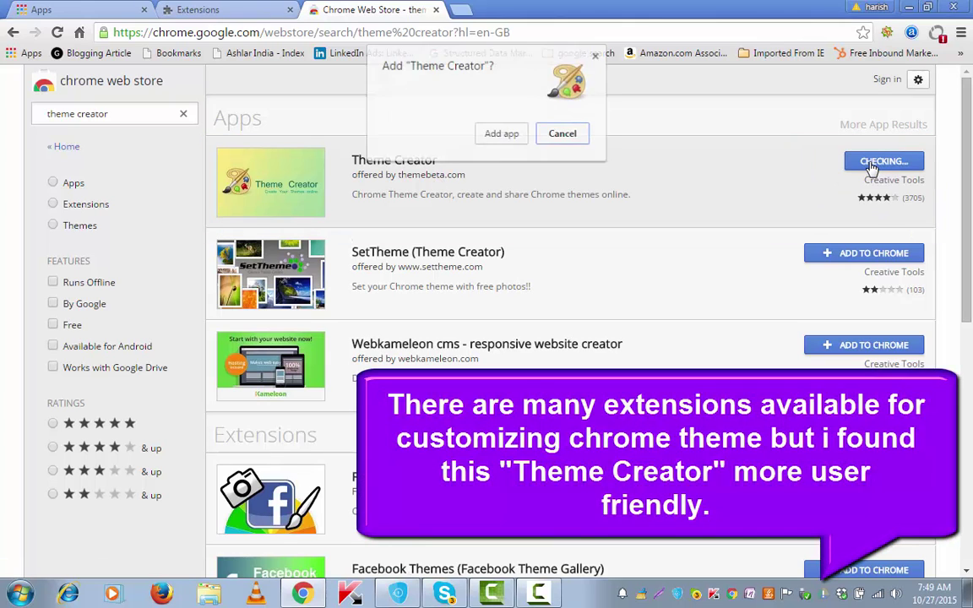
left_click(506, 135)
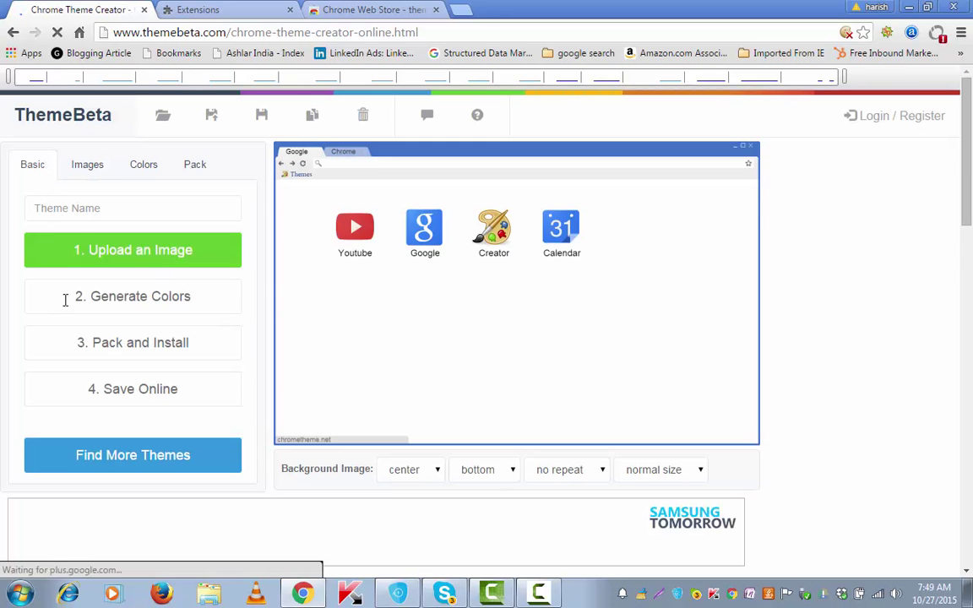
- Upload himalaya.jpg from the Desktop as the ThemeBeta theme's background image
left_click(173, 255)
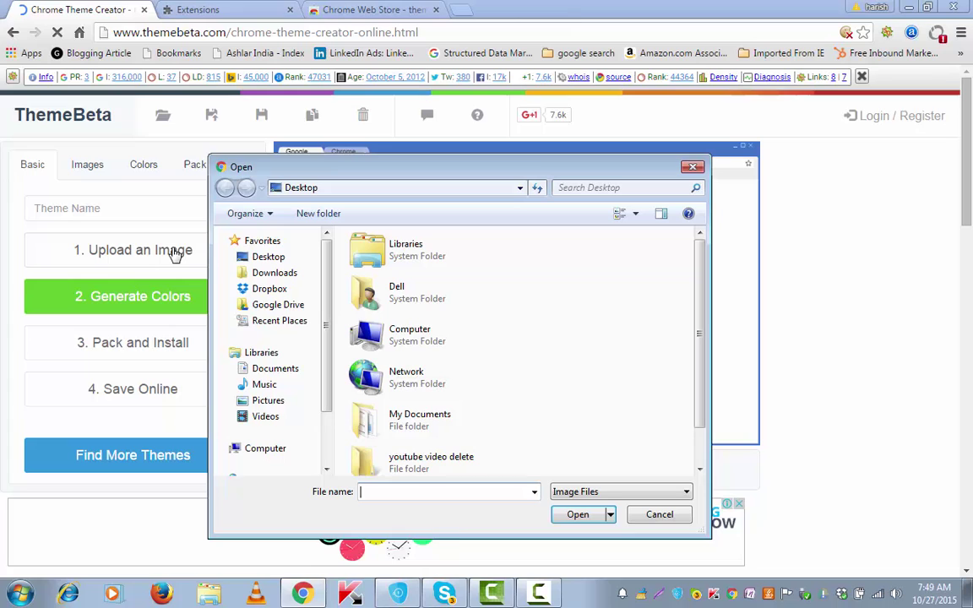
left_click(257, 256)
key("k")
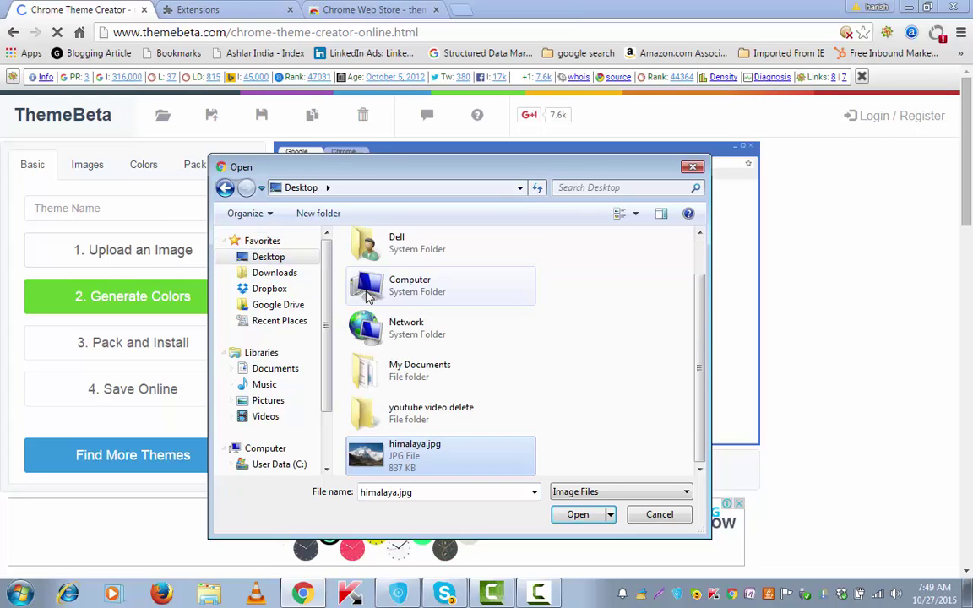
left_click(581, 515)
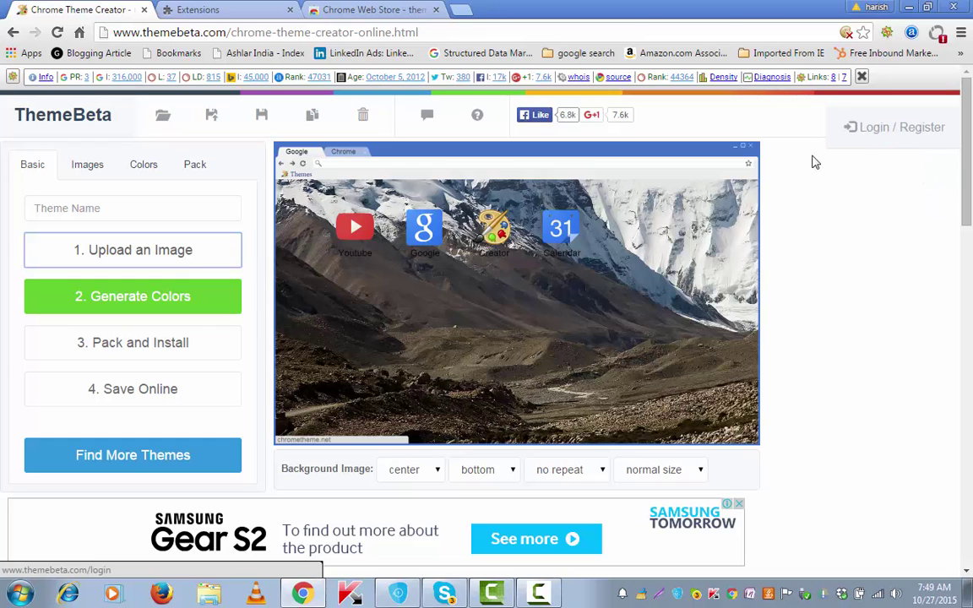
- Generate colours from the photo, then pack the theme and add it to Chrome
left_click(125, 306)
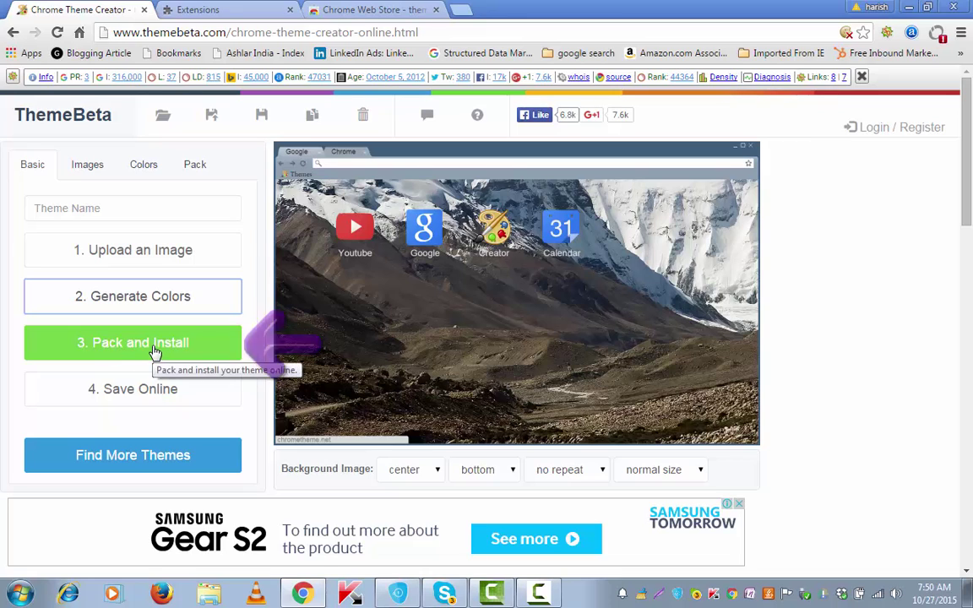
left_click(155, 347)
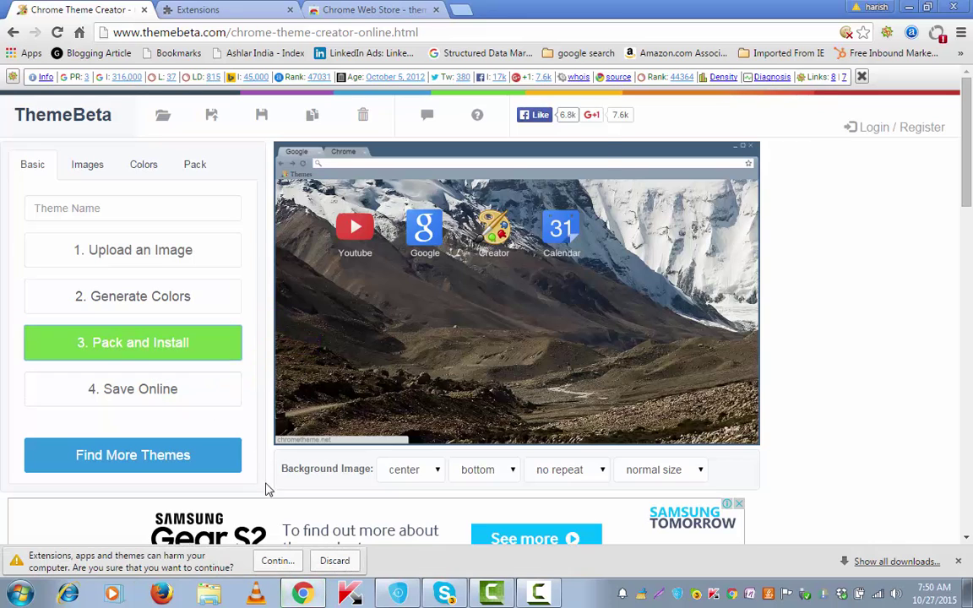
left_click(277, 561)
left_click(497, 132)
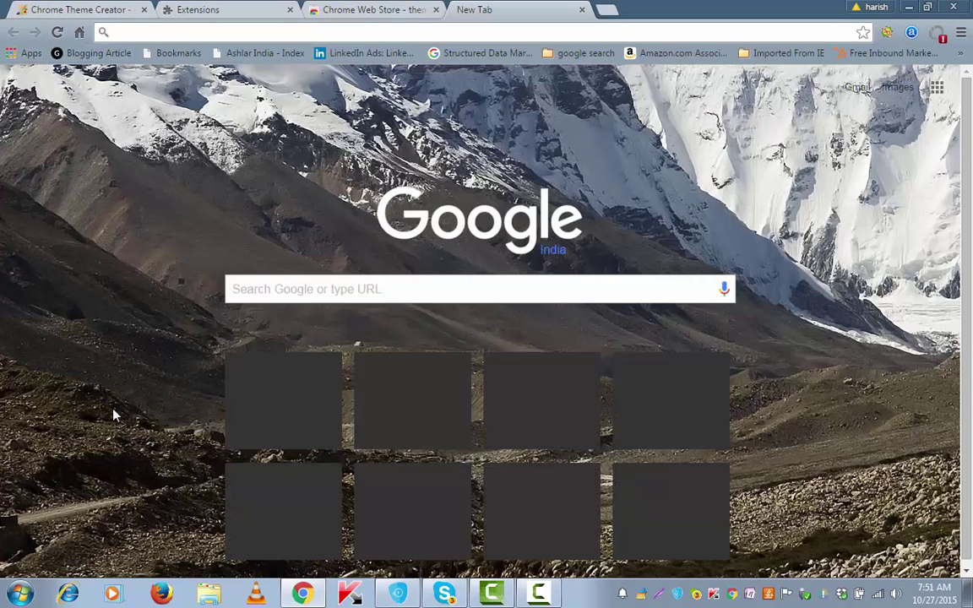
- View the Himalaya theme on chrome://apps, then switch back to the Theme Creator tab
left_click(13, 56)
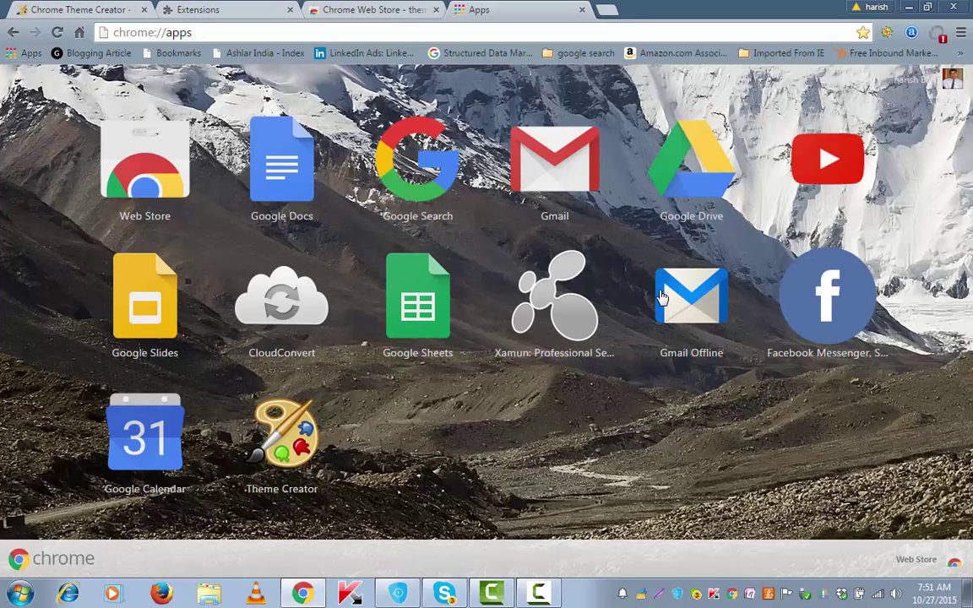
left_click(83, 14)
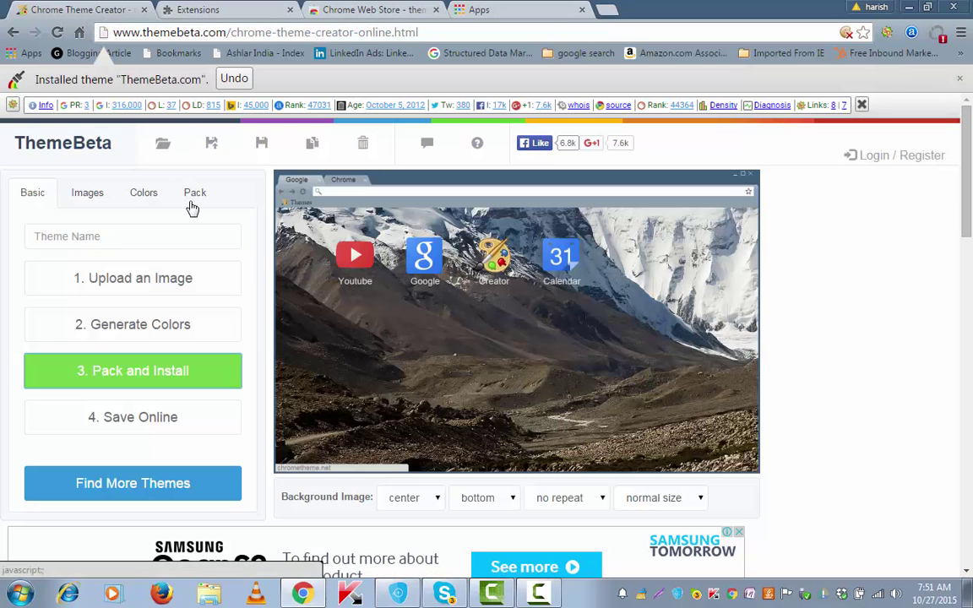
- On the Images tab, set NTP Background colour to #ccff15 and remove its mountain photo
left_click(93, 201)
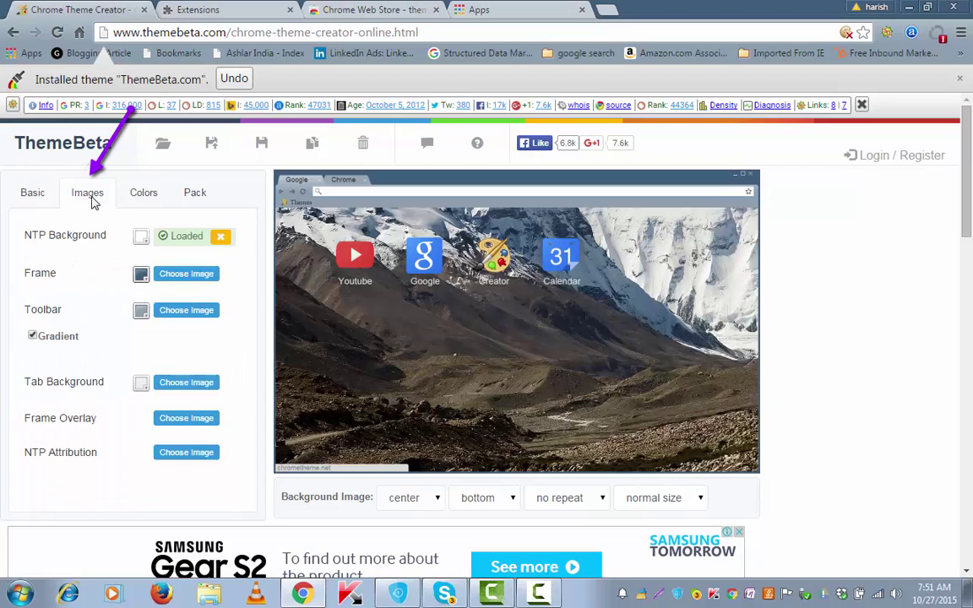
mouse_move(65, 236)
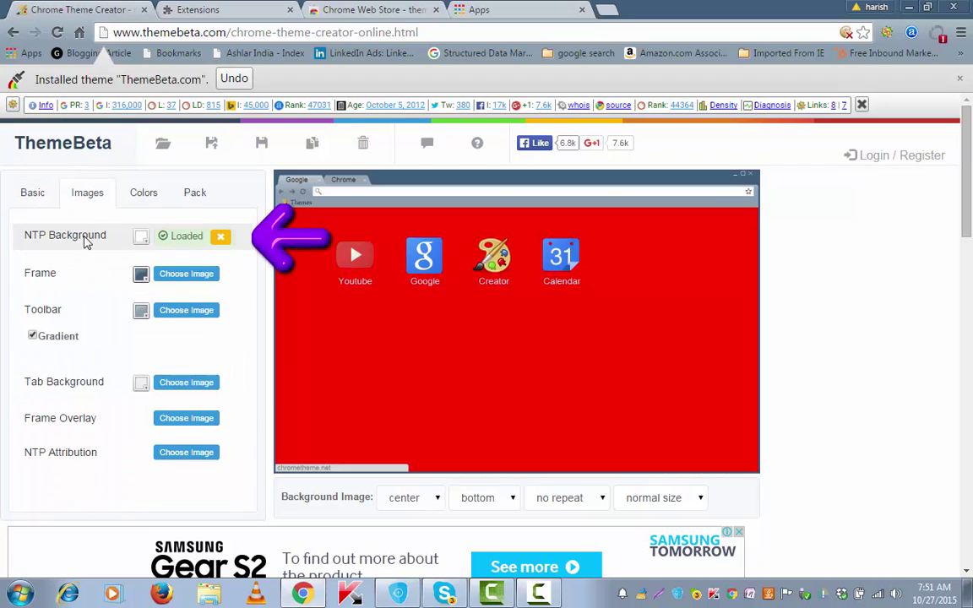
left_click(142, 240)
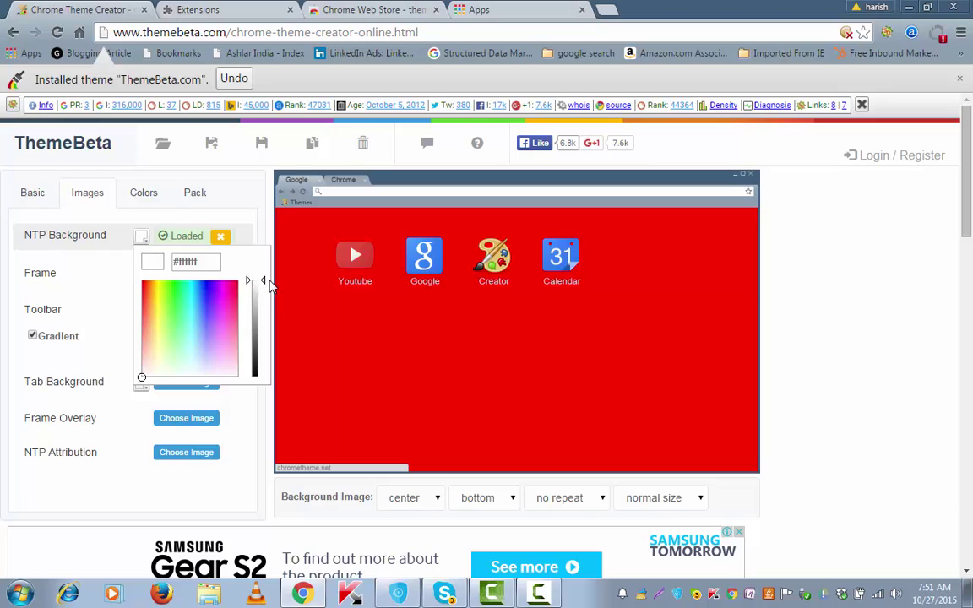
mouse_move(258, 287)
left_mouse_down()
mouse_move(256, 319)
mouse_move(256, 278)
left_mouse_up()
left_click(162, 289)
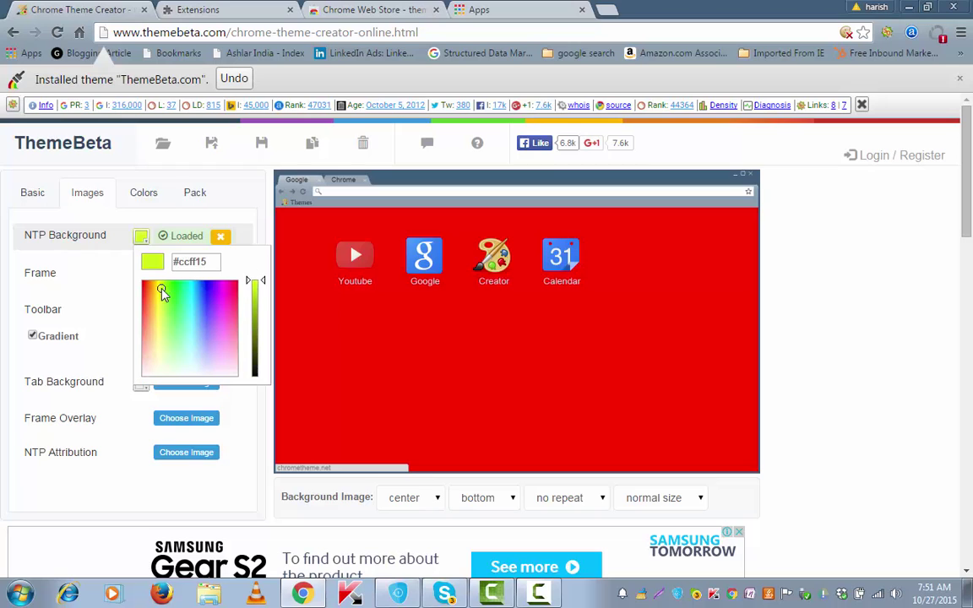
left_click(14, 296)
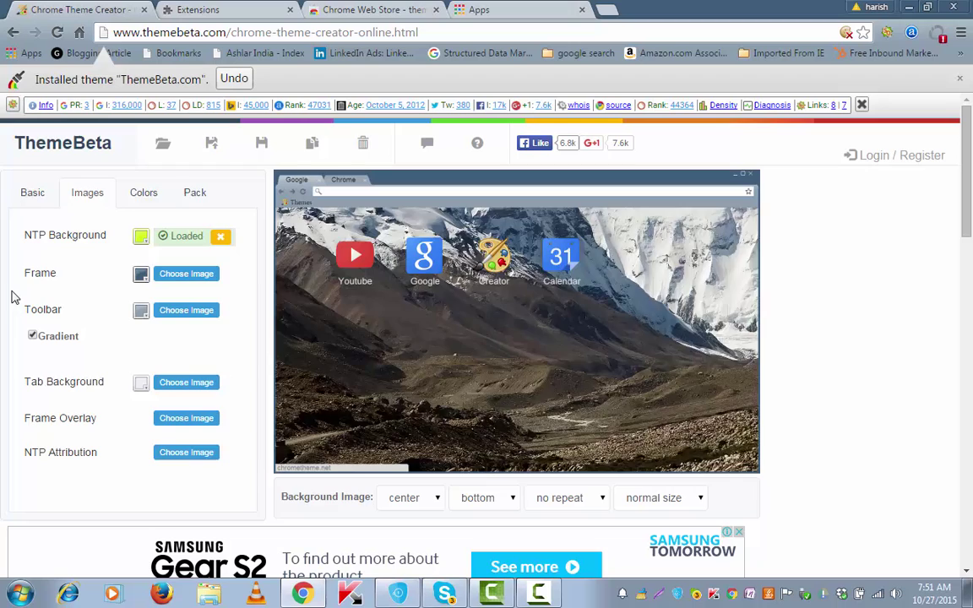
left_click(219, 238)
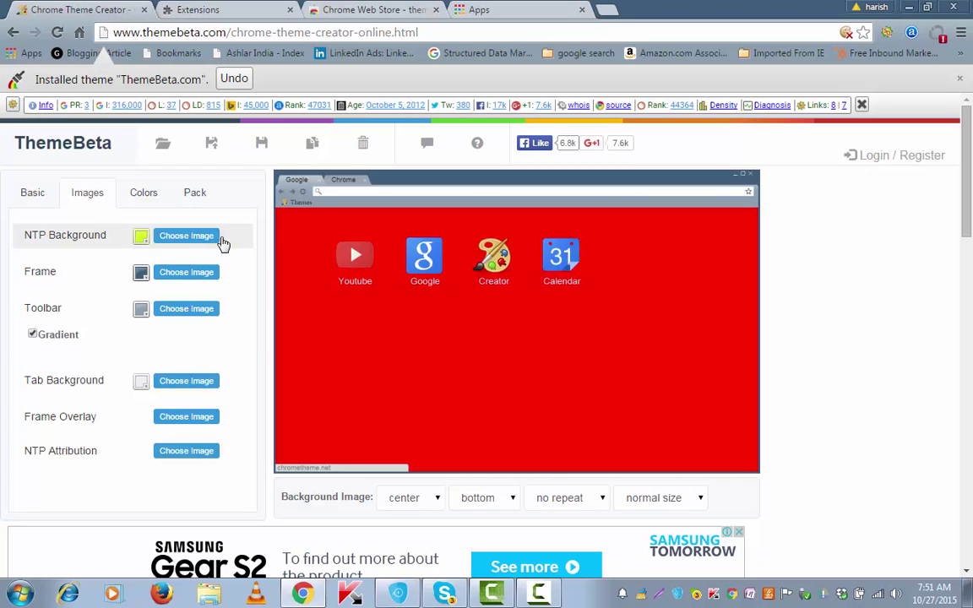
left_click(199, 240)
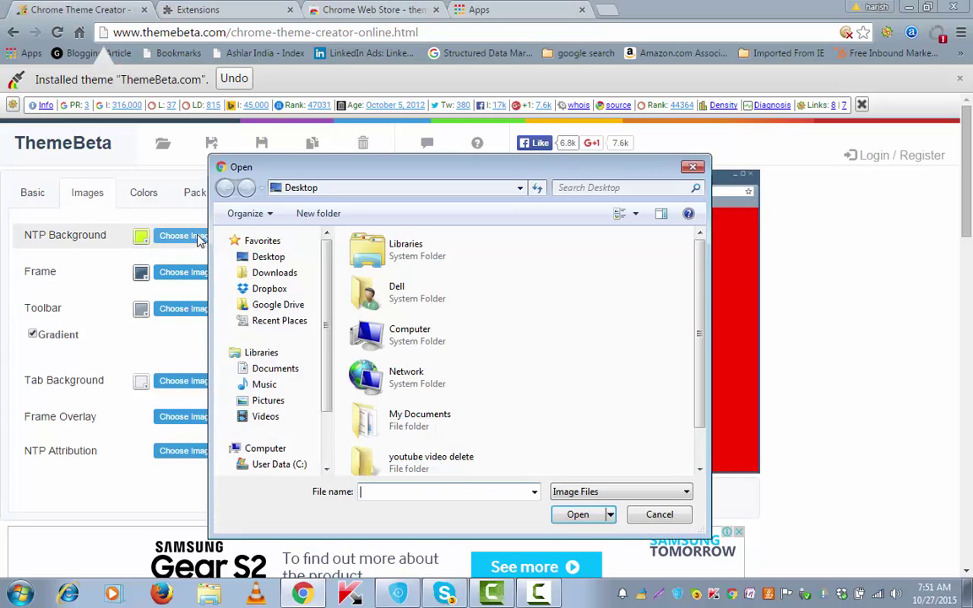
- Dismiss the new-tab image dialog and change the Frame colour from red to pale blue #6da4d5
left_click(690, 171)
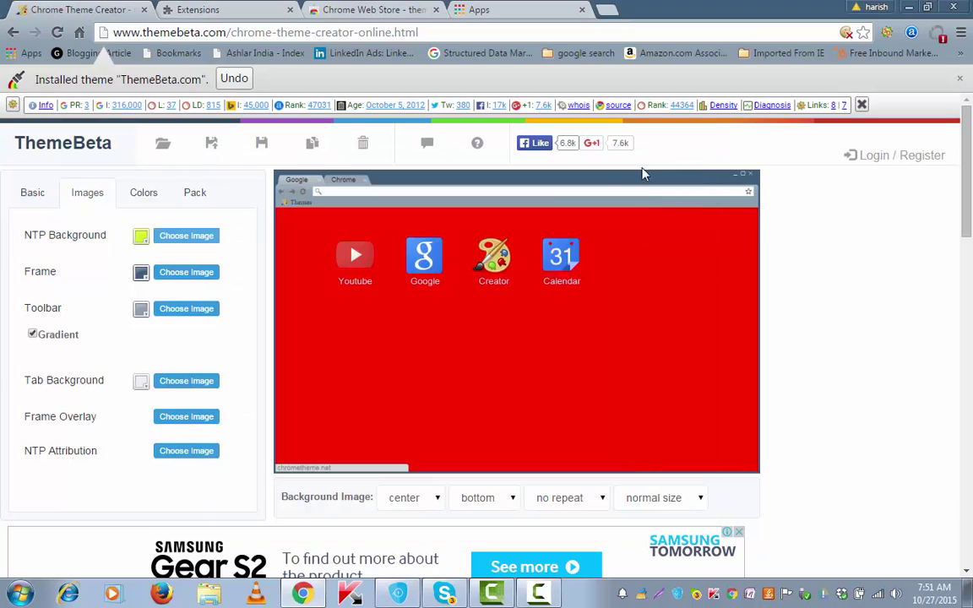
left_click(141, 274)
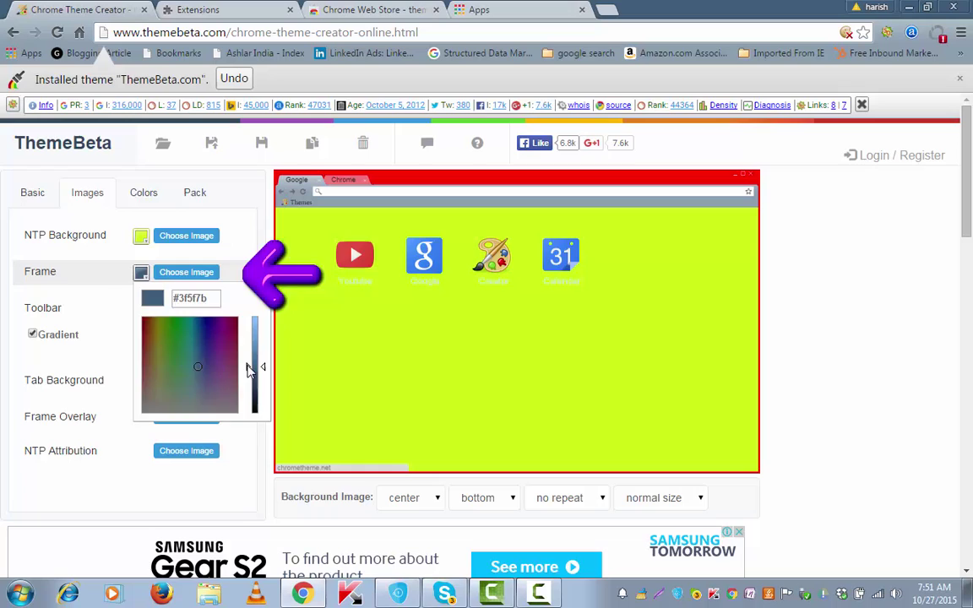
left_click(139, 277)
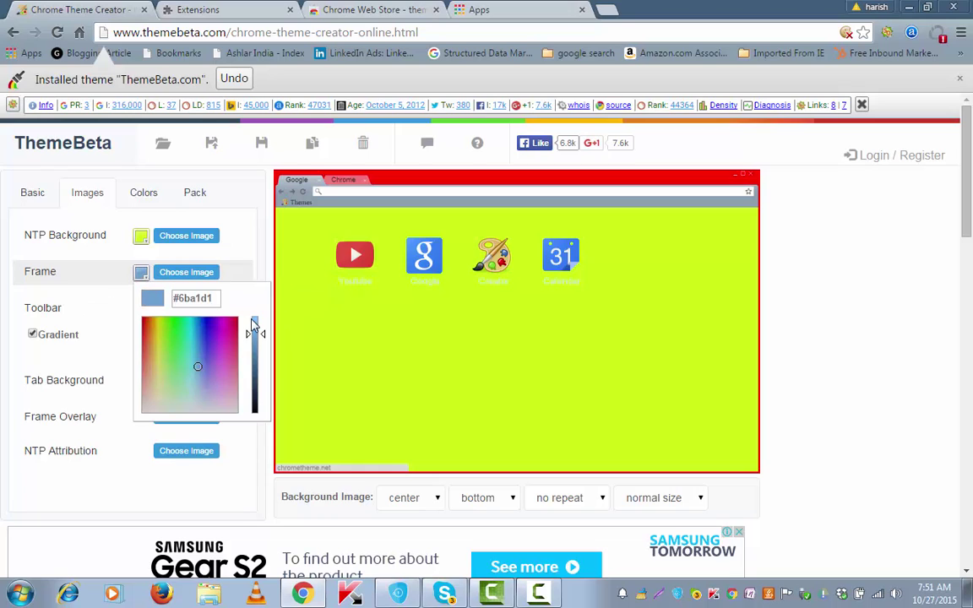
left_click_drag(263, 336, 263, 336)
left_click(46, 325)
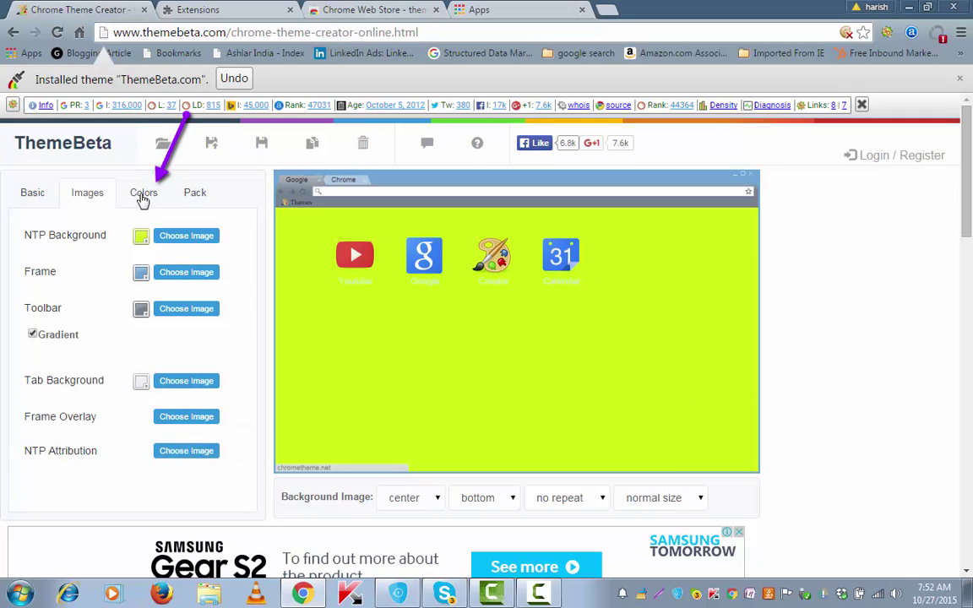
- Check the Status Bar colour without changing it, then show the Pack tab's install and download options
left_click(144, 198)
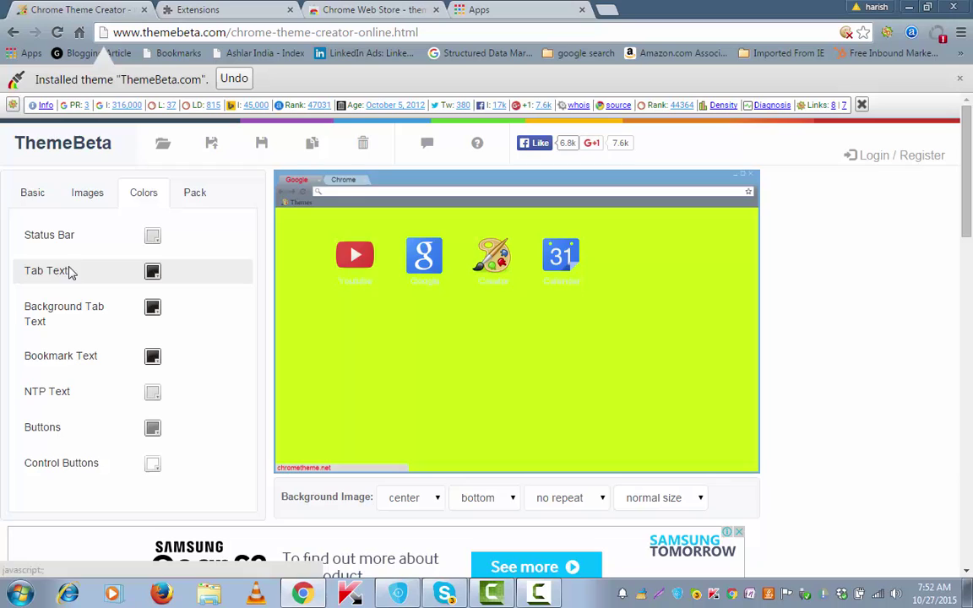
left_click(152, 237)
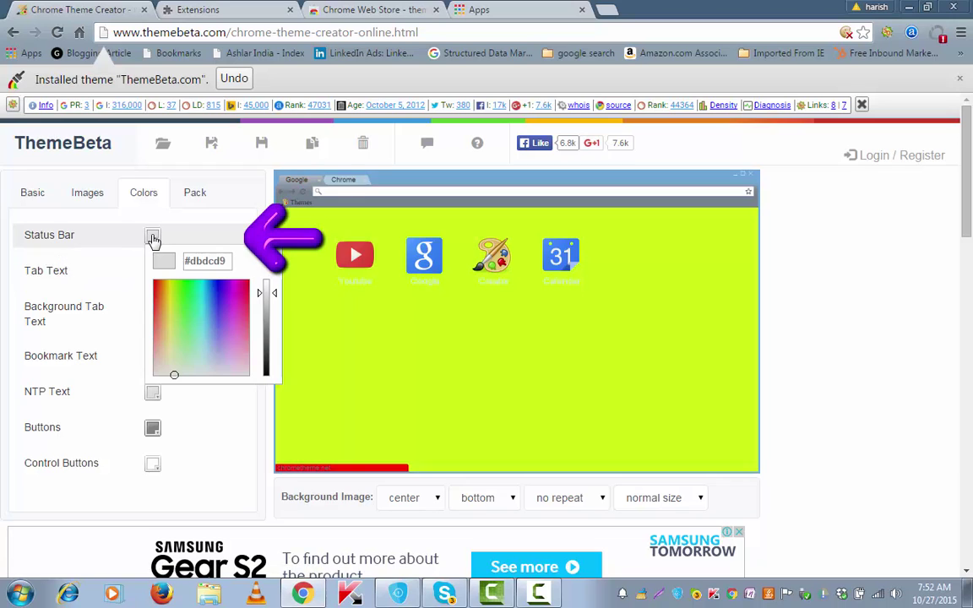
left_click(7, 270)
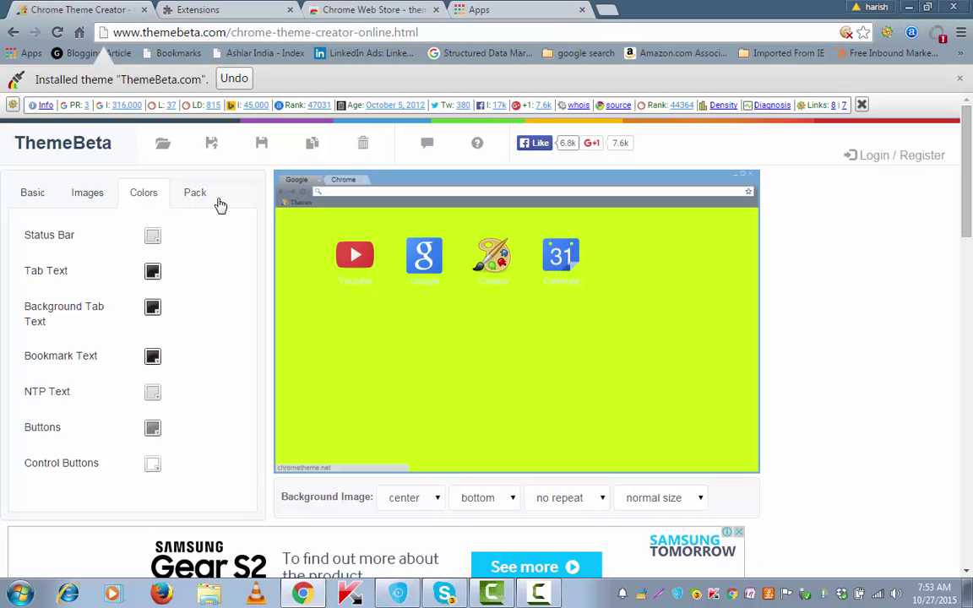
left_click(187, 199)
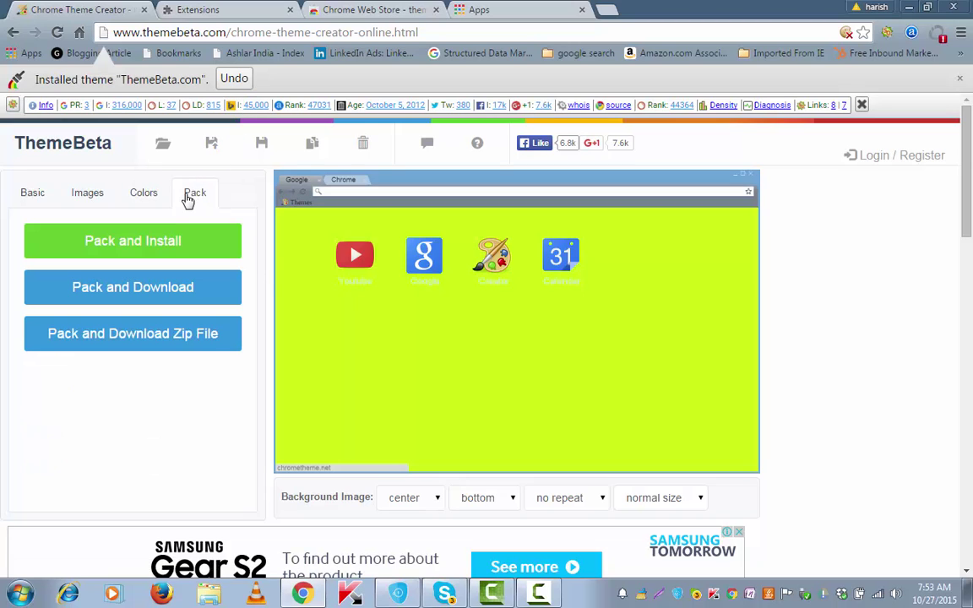